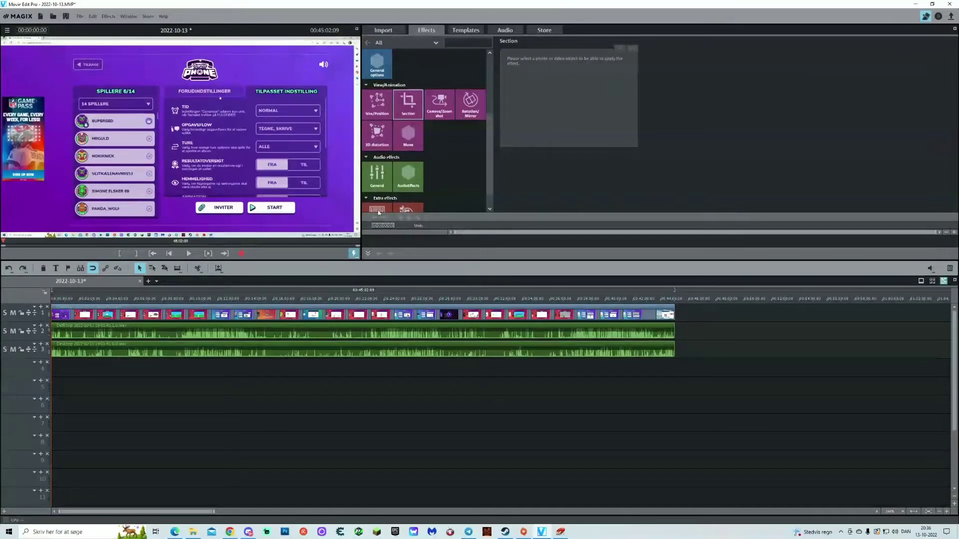
Apply the Section effect to the video clip on track 1 and narrow its crop frame from the right edge.
{"action": "scroll", "coordinate": [419, 182], "scroll_direction": "up", "scroll_amount": 1}
{"action": "scroll", "coordinate": [420, 183], "scroll_direction": "up", "scroll_amount": 2}
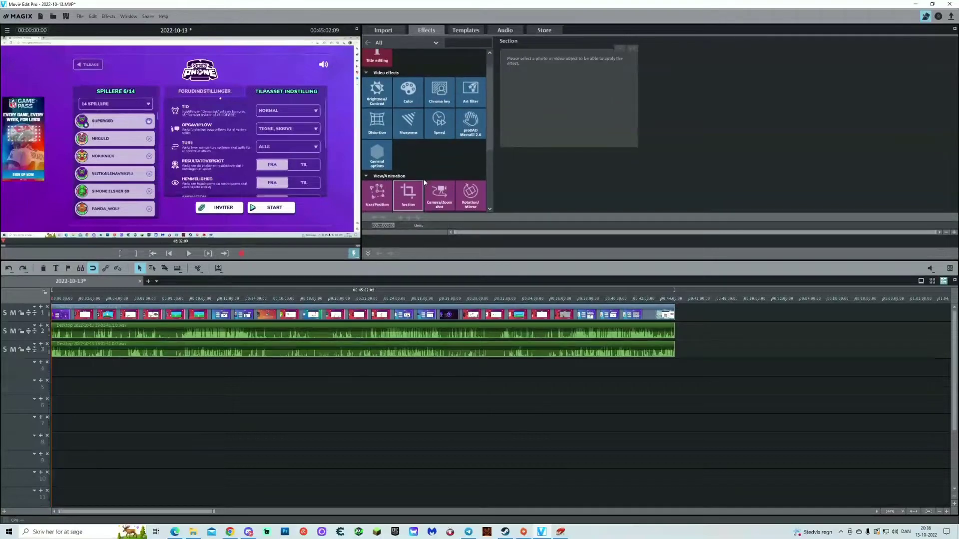
{"action": "left_click", "coordinate": [408, 196]}
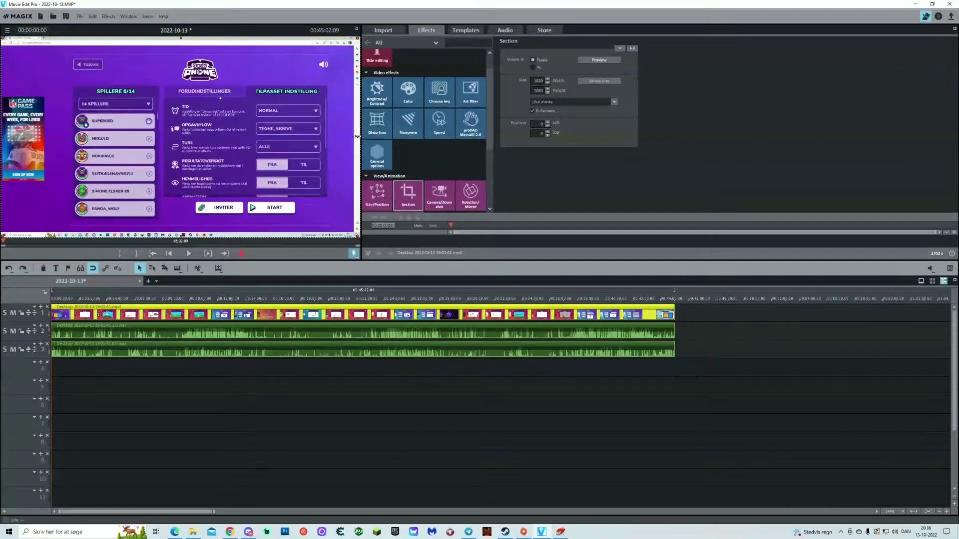
{"action": "left_click_drag", "start_coordinate": [344, 139], "coordinate": [324, 138]}
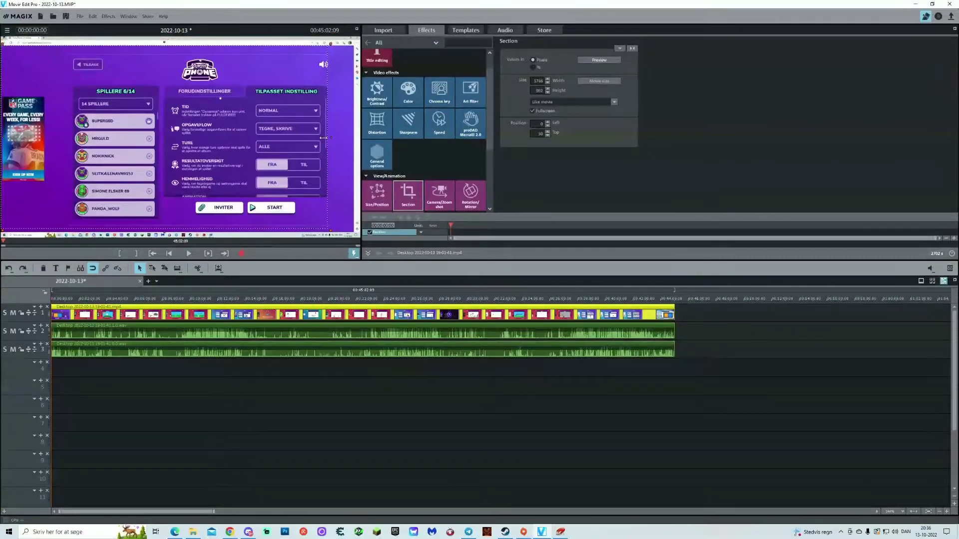
Set the crop to free proportions and tighten it around the game area, excluding the browser bar, side advert and taskbar.
{"action": "left_click", "coordinate": [574, 102]}
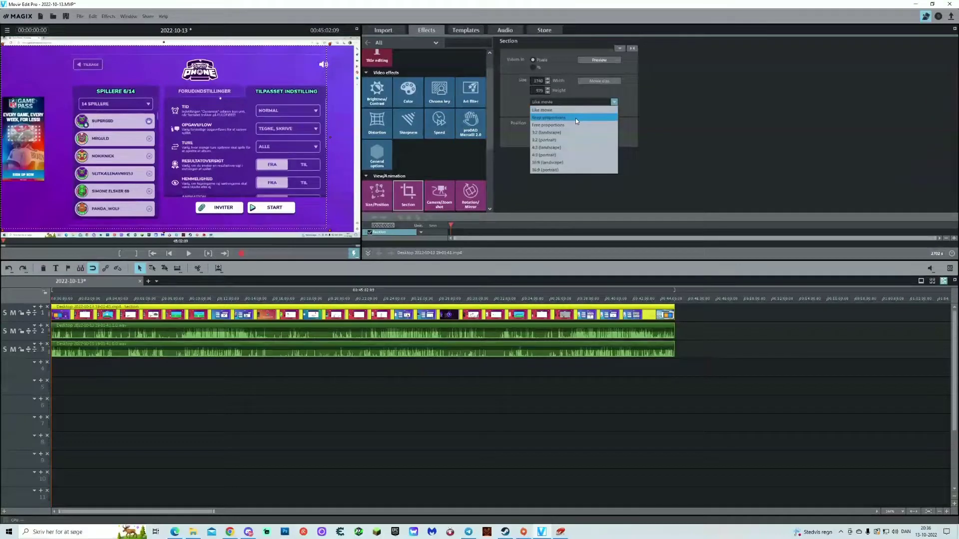
{"action": "left_click", "coordinate": [568, 125]}
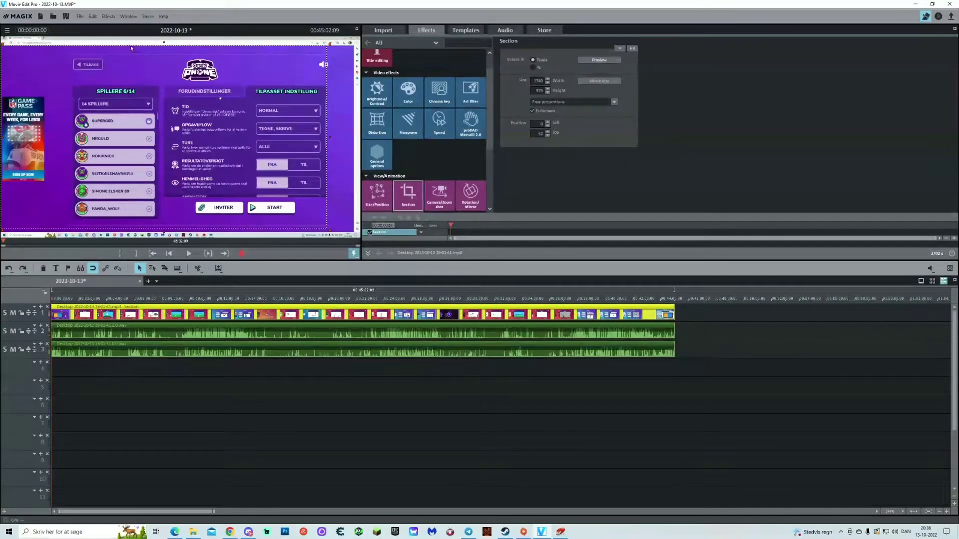
{"action": "mouse_move", "coordinate": [167, 43]}
{"action": "left_mouse_down"}
{"action": "mouse_move", "coordinate": [173, 61]}
{"action": "mouse_move", "coordinate": [181, 52]}
{"action": "left_mouse_up"}
{"action": "left_click_drag", "start_coordinate": [329, 51], "coordinate": [335, 50]}
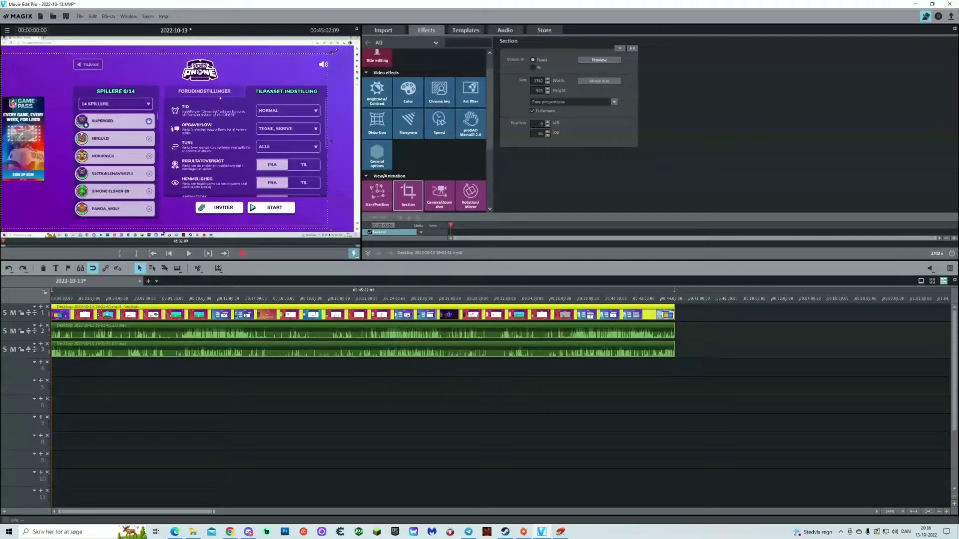
{"action": "left_click_drag", "start_coordinate": [6, 231], "coordinate": [63, 227]}
{"action": "left_click", "coordinate": [309, 395]}
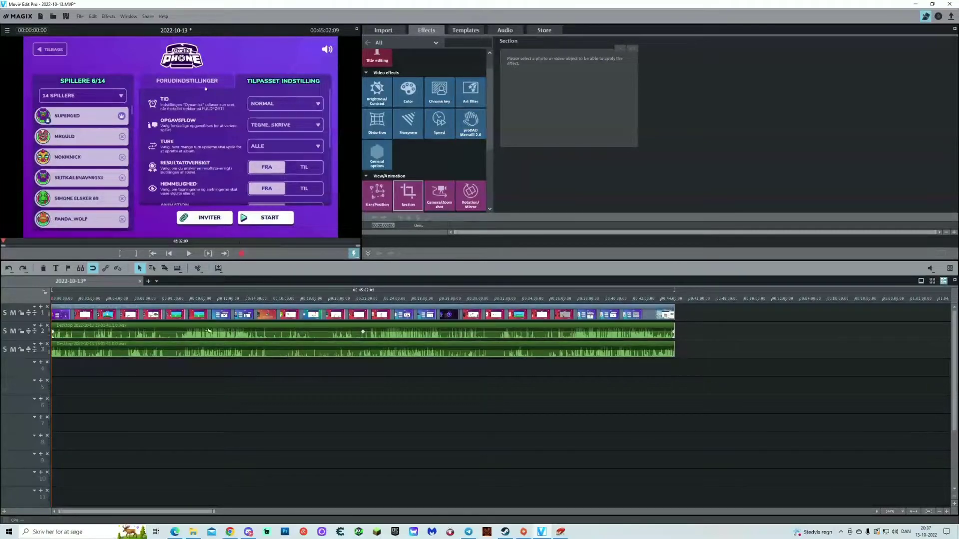
Zoom in on the start of the timeline and play back the opening seconds to check the cropped video and its audio.
{"action": "left_click", "coordinate": [903, 510]}
{"action": "left_click", "coordinate": [843, 477]}
{"action": "scroll", "coordinate": [566, 396], "scroll_direction": "down", "scroll_amount": 4}
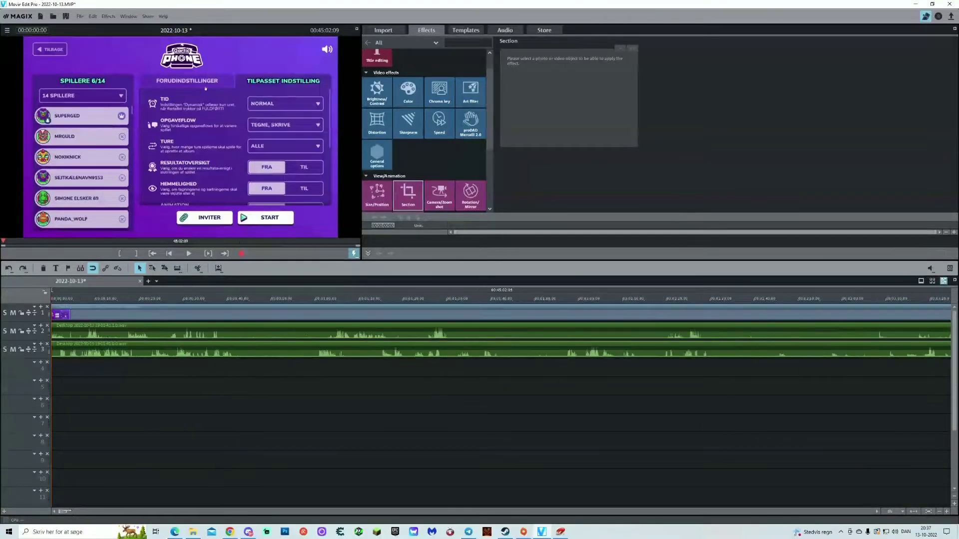
{"action": "left_click", "coordinate": [76, 299]}
{"action": "key", "text": "space"}
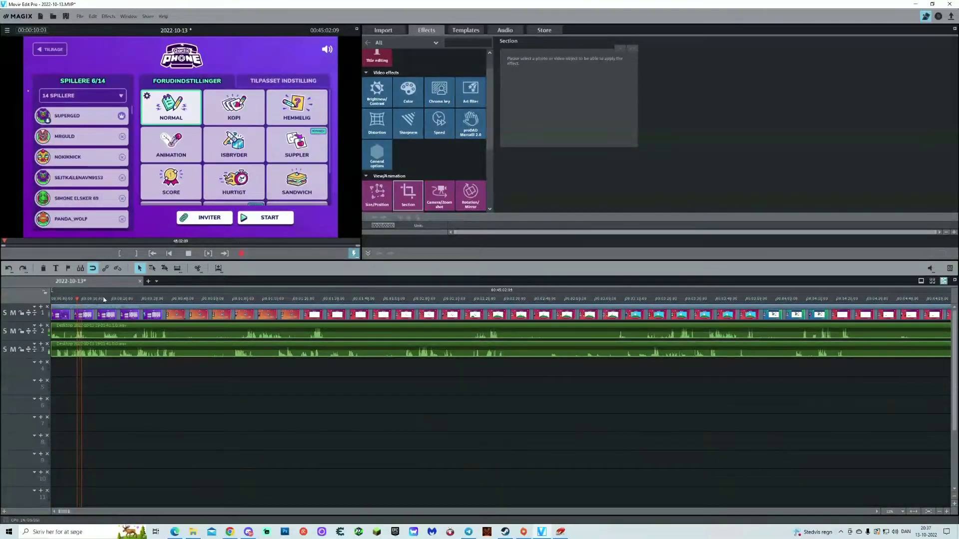
{"action": "left_click_drag", "start_coordinate": [74, 299], "coordinate": [69, 299]}
{"action": "key", "text": "space"}
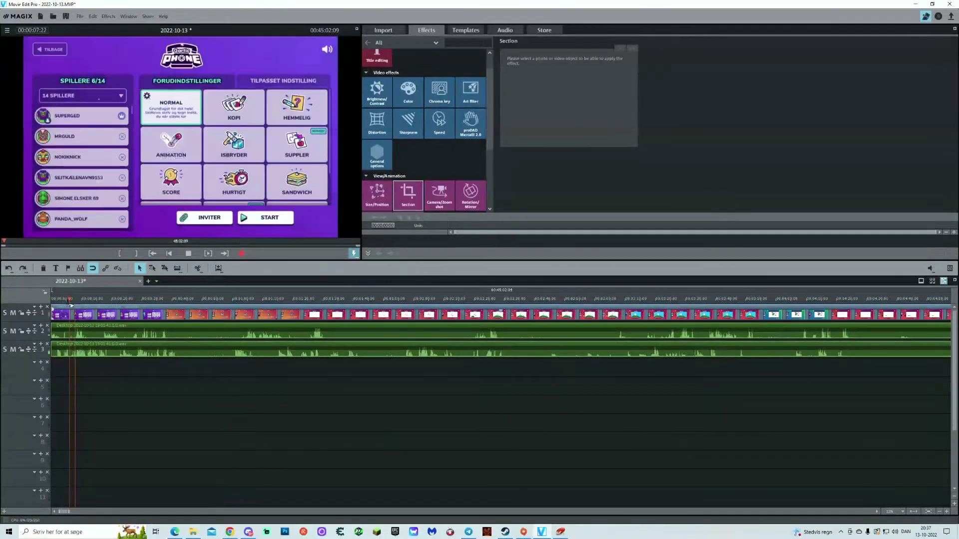
{"action": "left_click", "coordinate": [500, 332]}
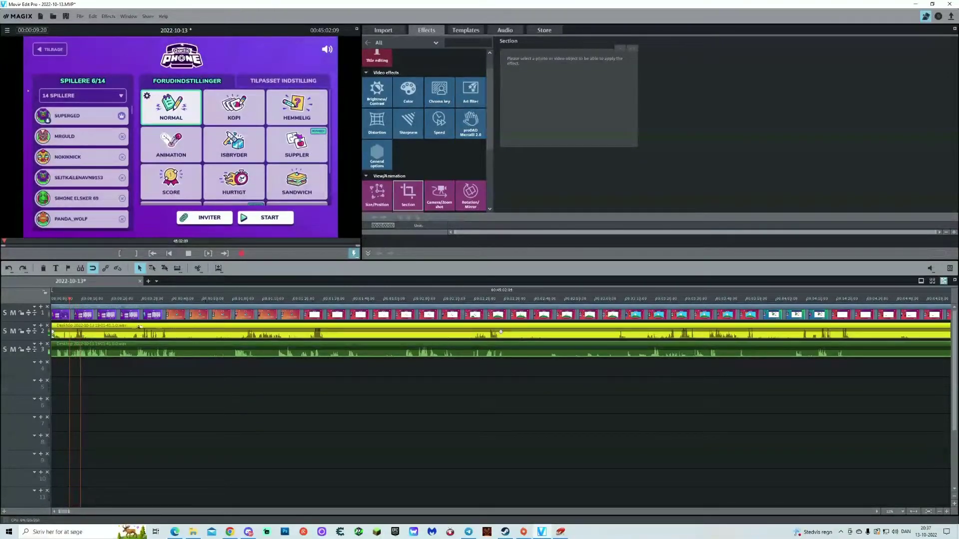
{"action": "left_click", "coordinate": [159, 314]}
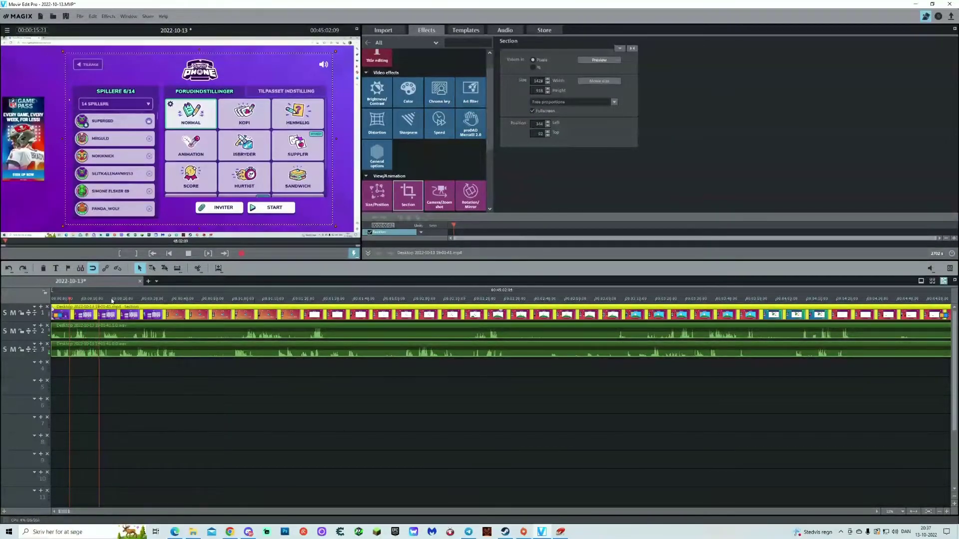
{"action": "key", "text": "space"}
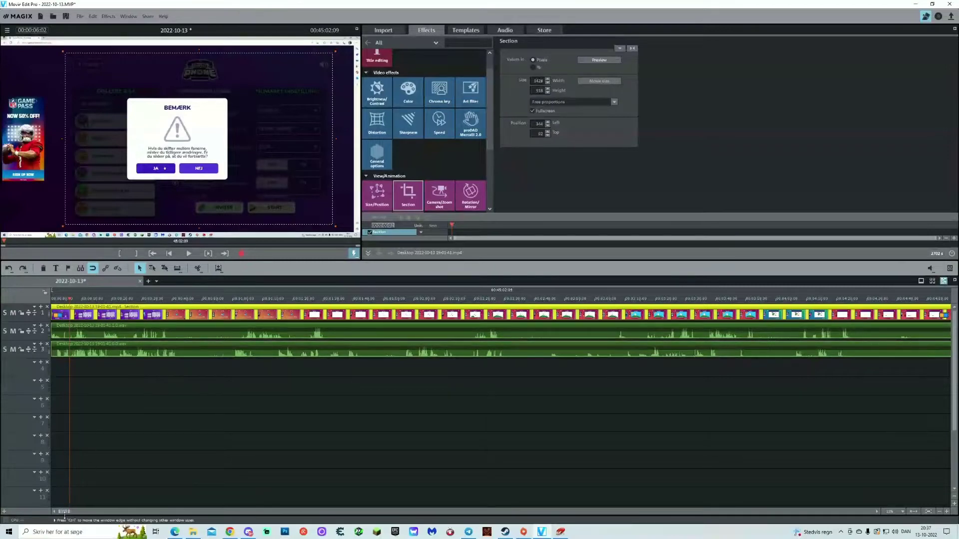
Fit the whole recording in the timeline and play back the album reveal about ten minutes in.
{"action": "left_click_drag", "start_coordinate": [69, 512], "coordinate": [229, 509]}
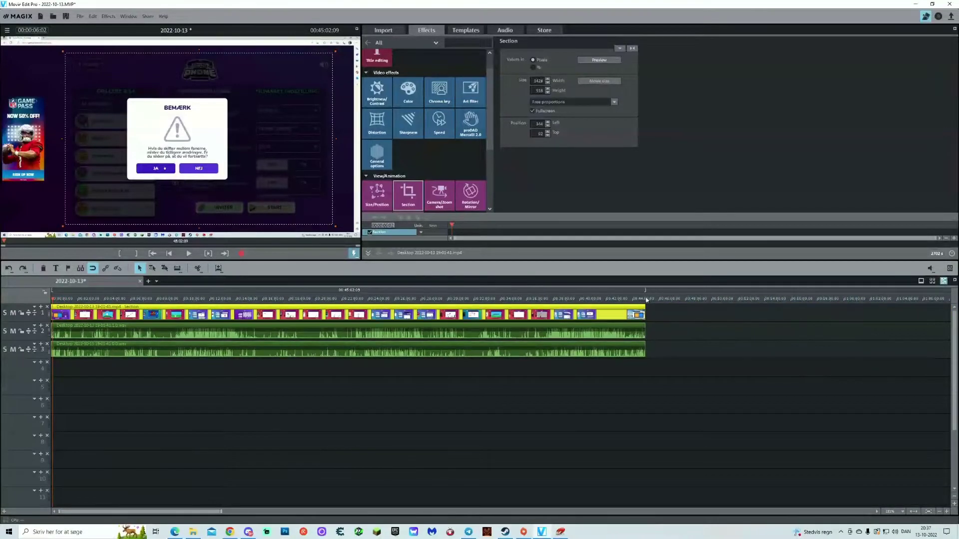
{"action": "left_click", "coordinate": [223, 383]}
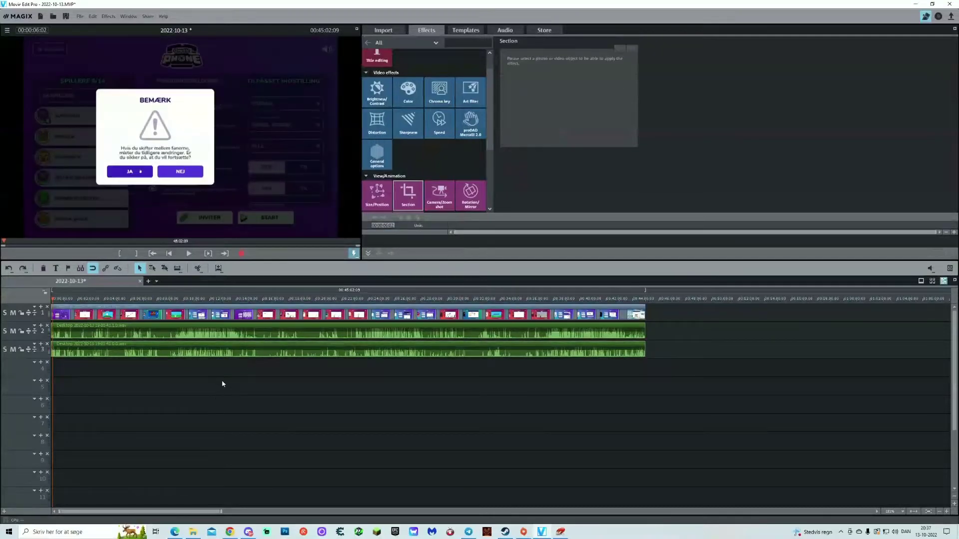
{"action": "left_click", "coordinate": [218, 300]}
{"action": "left_click", "coordinate": [109, 298]}
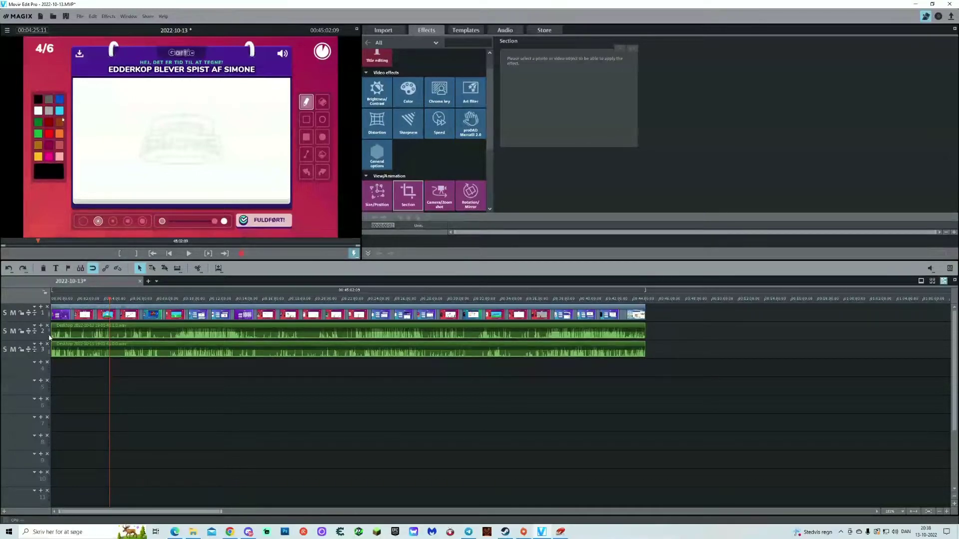
{"action": "left_click", "coordinate": [155, 299]}
{"action": "left_click", "coordinate": [192, 299]}
{"action": "key", "text": "space"}
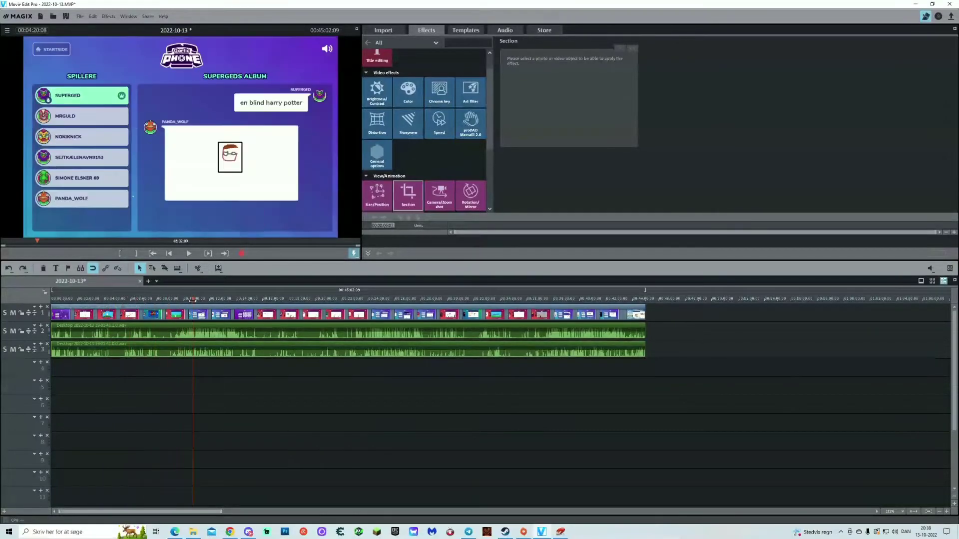
{"action": "left_click", "coordinate": [186, 299]}
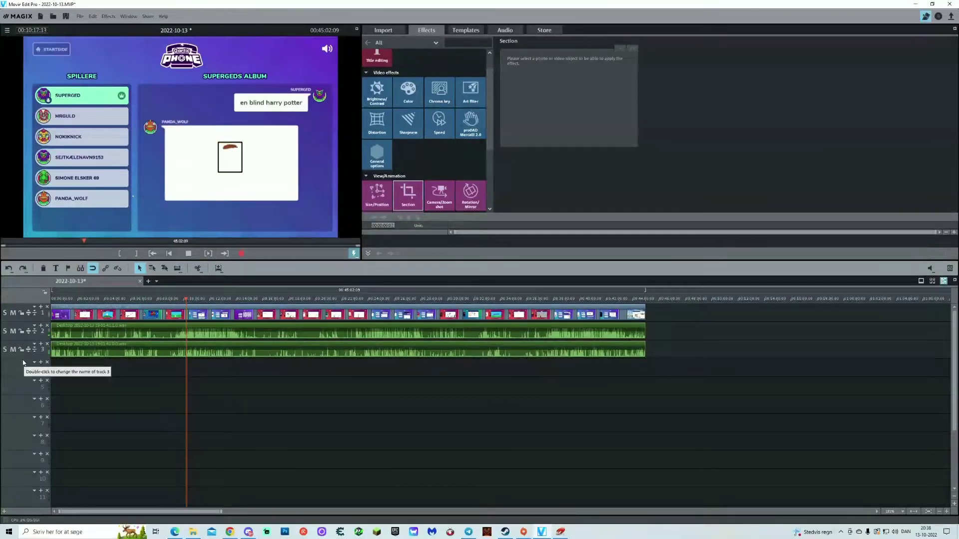
{"action": "key", "text": "space"}
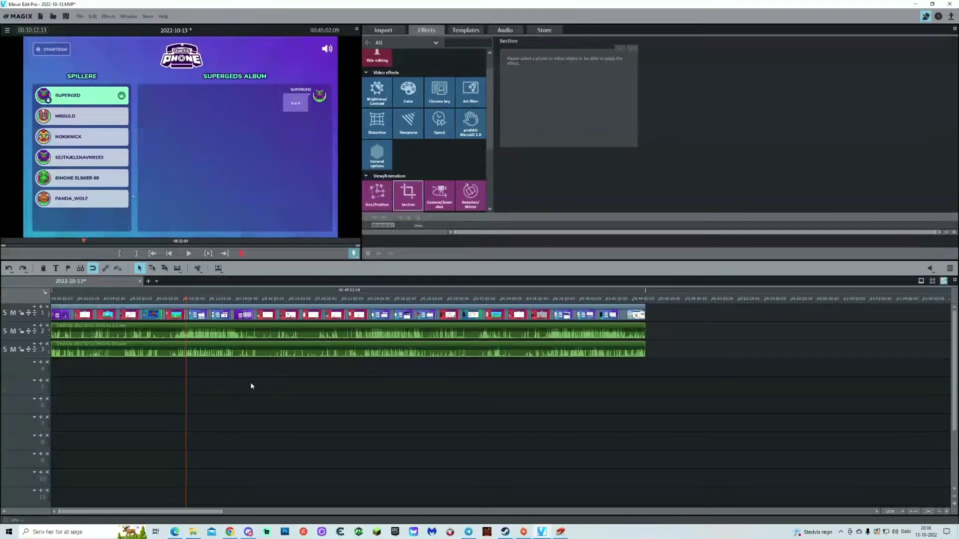
{"action": "left_click", "coordinate": [247, 333]}
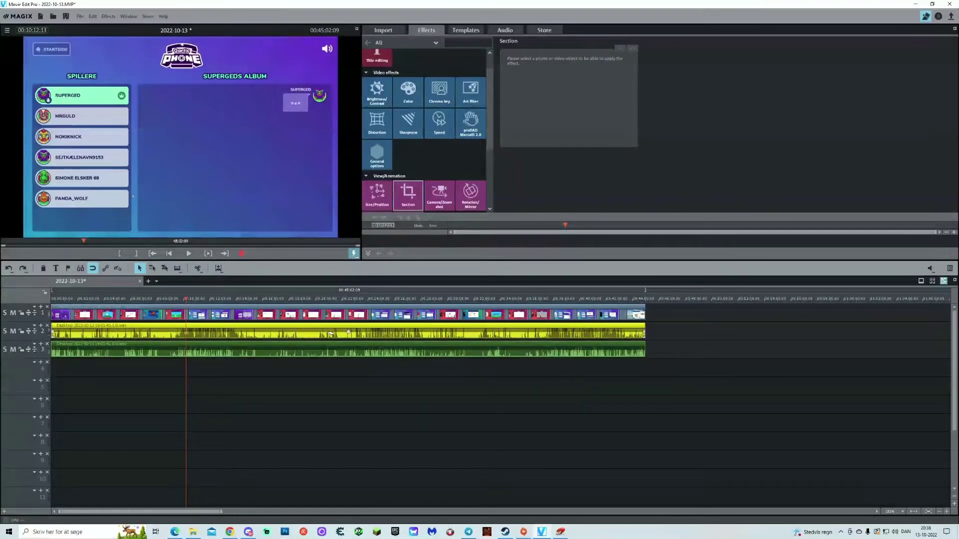
{"action": "left_click", "coordinate": [382, 453]}
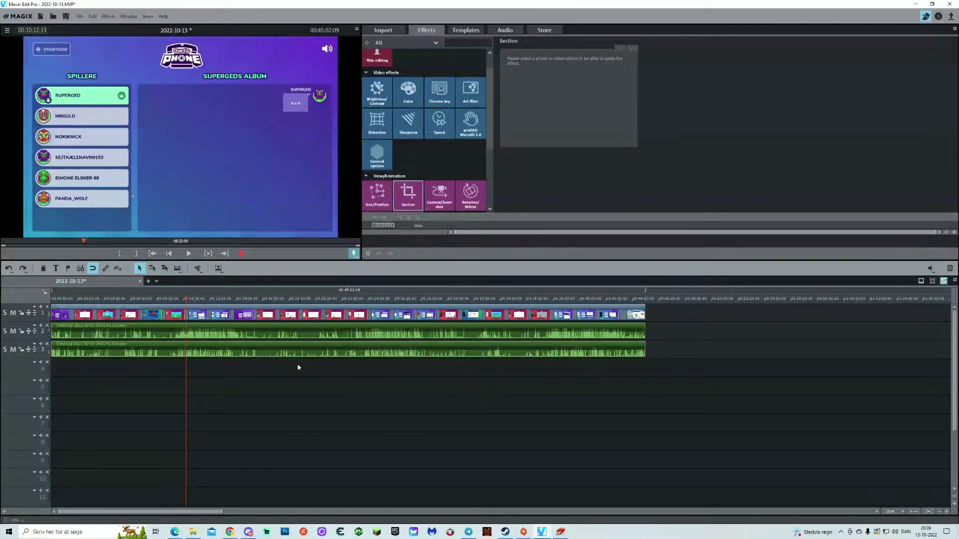
{"action": "left_click", "coordinate": [217, 355]}
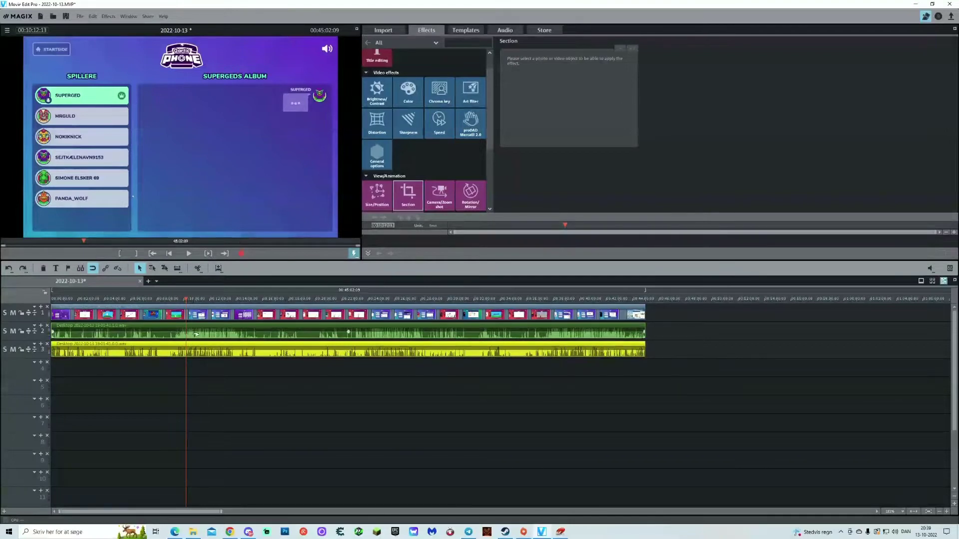
{"action": "right_click", "coordinate": [254, 418]}
{"action": "left_click", "coordinate": [231, 381]}
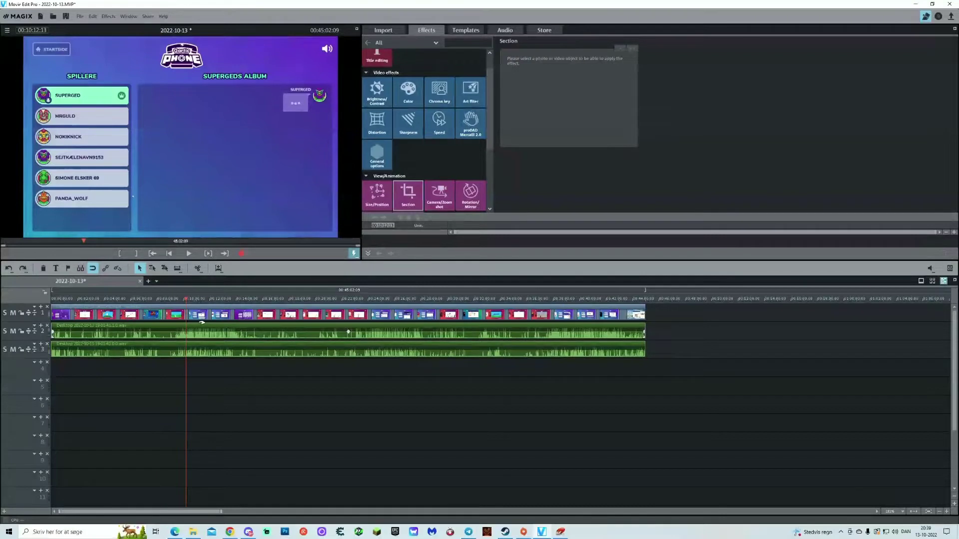
{"action": "left_click", "coordinate": [224, 355]}
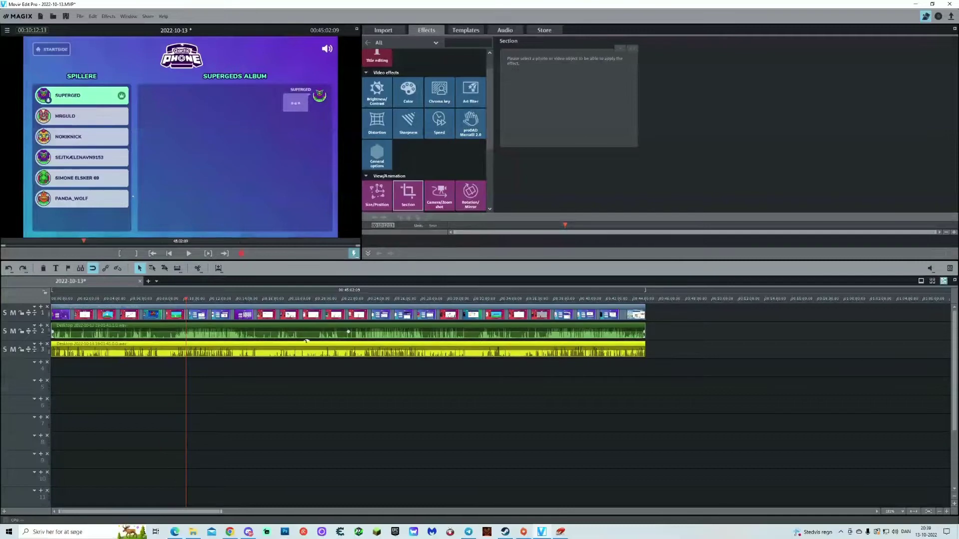
{"action": "left_click", "coordinate": [261, 382]}
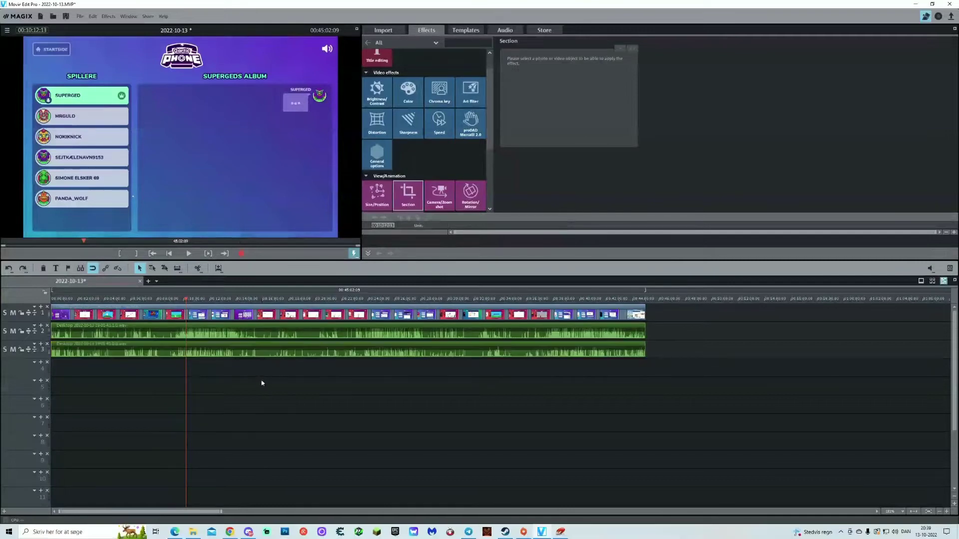
Scrub through the recording past its end and back to about 1:26 to review the footage.
{"action": "left_click", "coordinate": [184, 301]}
{"action": "left_click_drag", "start_coordinate": [185, 302], "coordinate": [660, 306]}
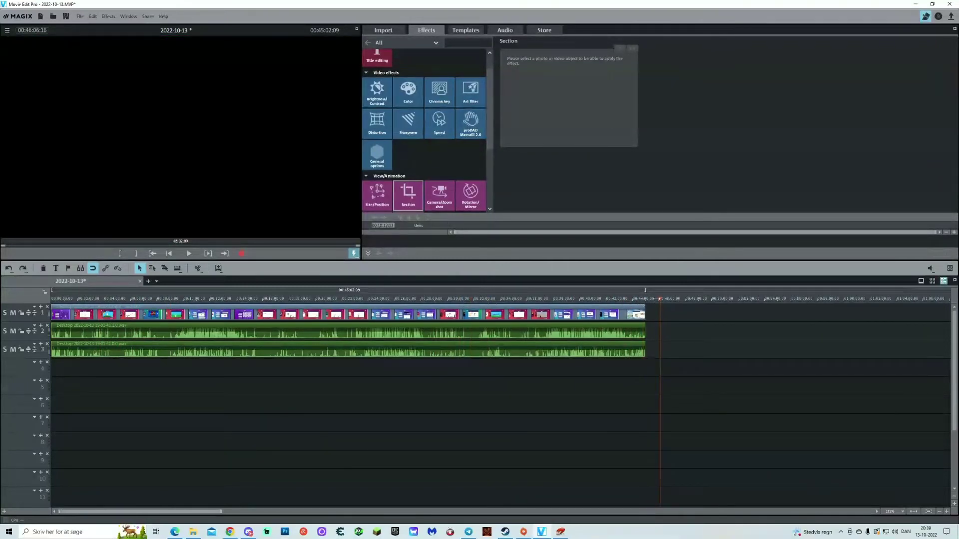
{"action": "mouse_move", "coordinate": [660, 299]}
{"action": "left_mouse_down"}
{"action": "mouse_move", "coordinate": [54, 300]}
{"action": "mouse_move", "coordinate": [70, 300]}
{"action": "left_mouse_up"}
{"action": "key", "text": "ctrl+a"}
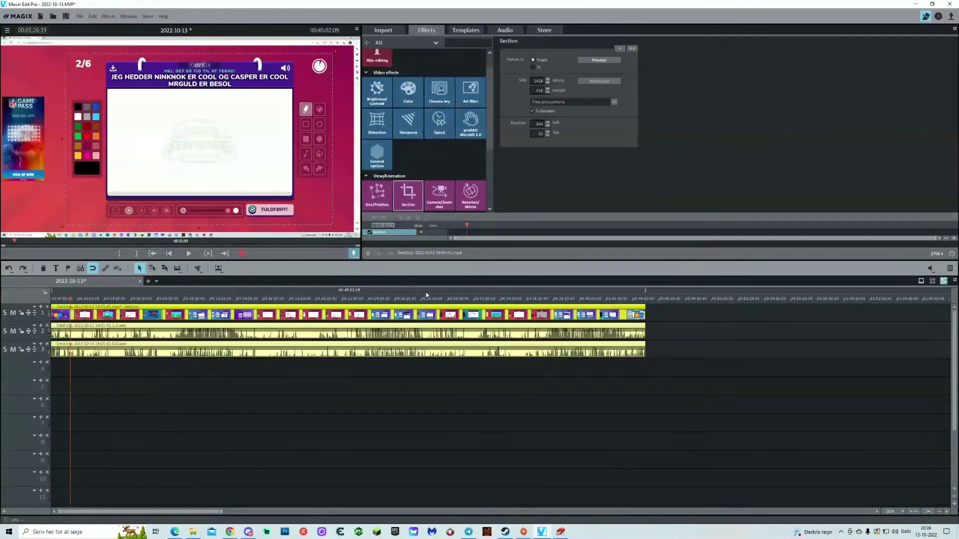
{"action": "left_click", "coordinate": [198, 423]}
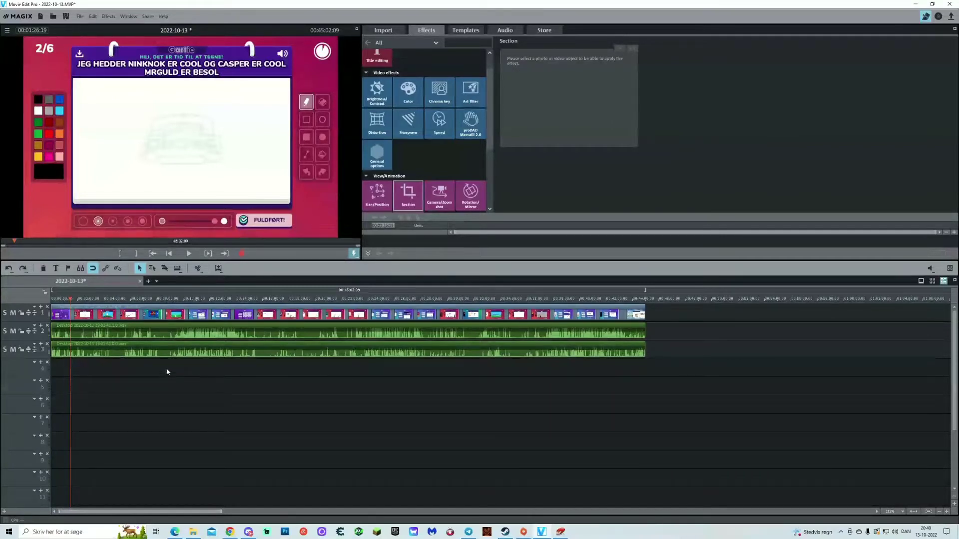
{"action": "left_click", "coordinate": [446, 315]}
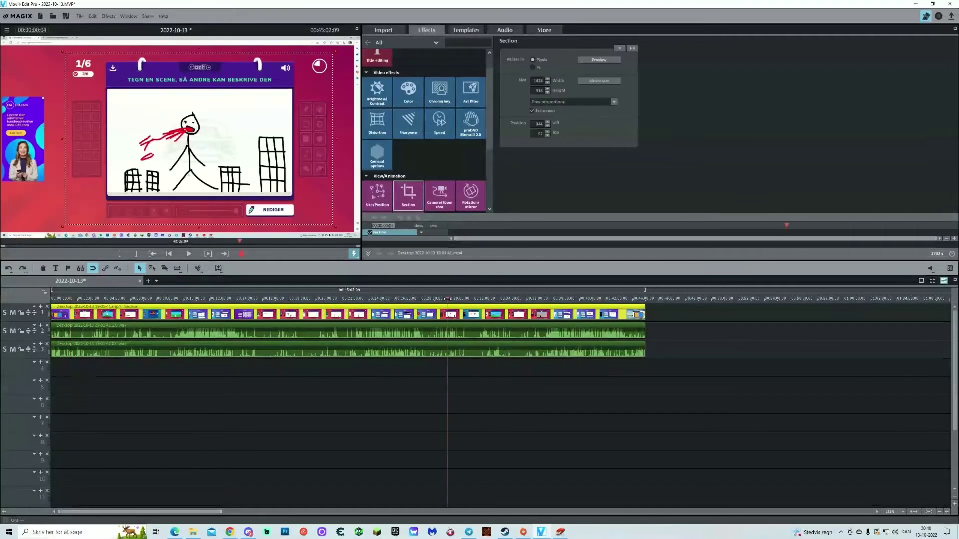
{"action": "key", "text": "Home"}
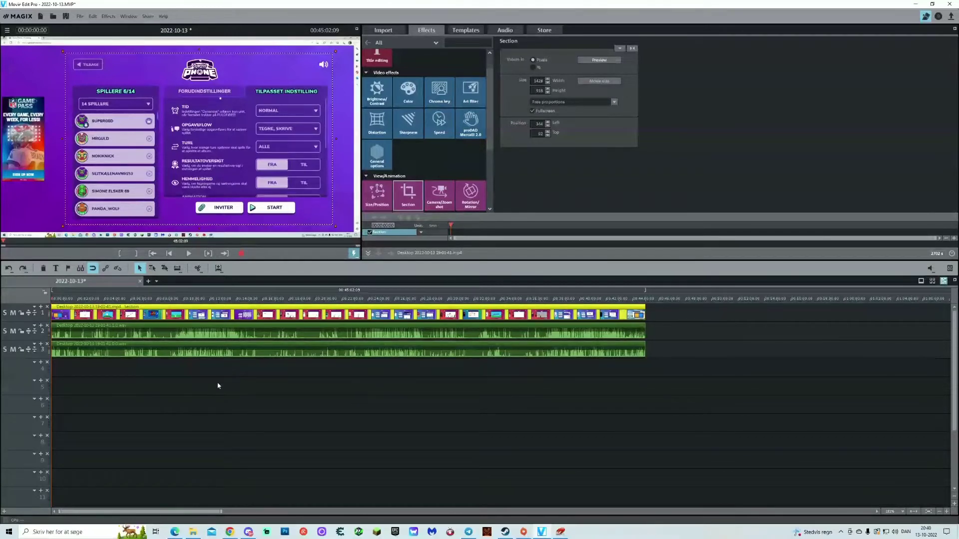
{"action": "left_click", "coordinate": [316, 397]}
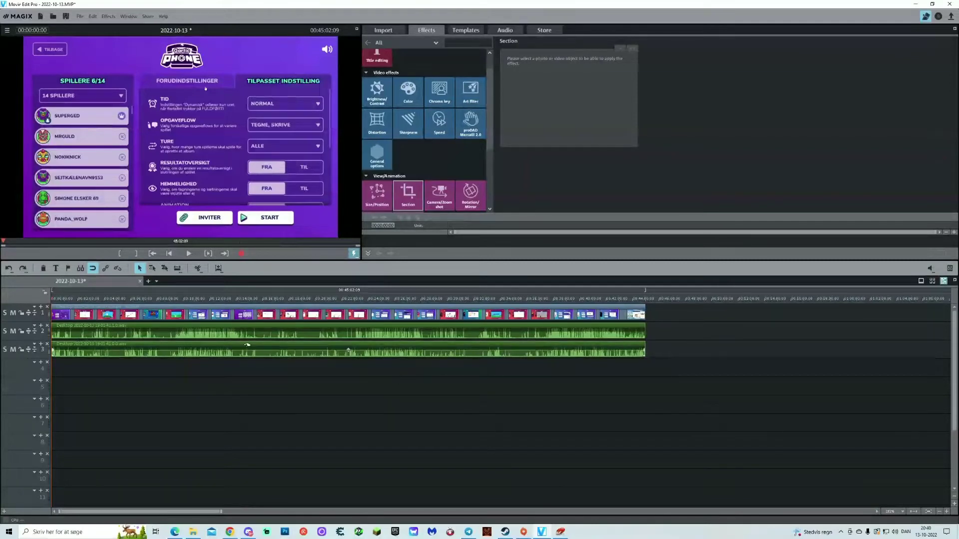
Split the video and both audio tracks at the start of the skateboard drawing, just before the 19-minute mark.
{"action": "left_click", "coordinate": [298, 301]}
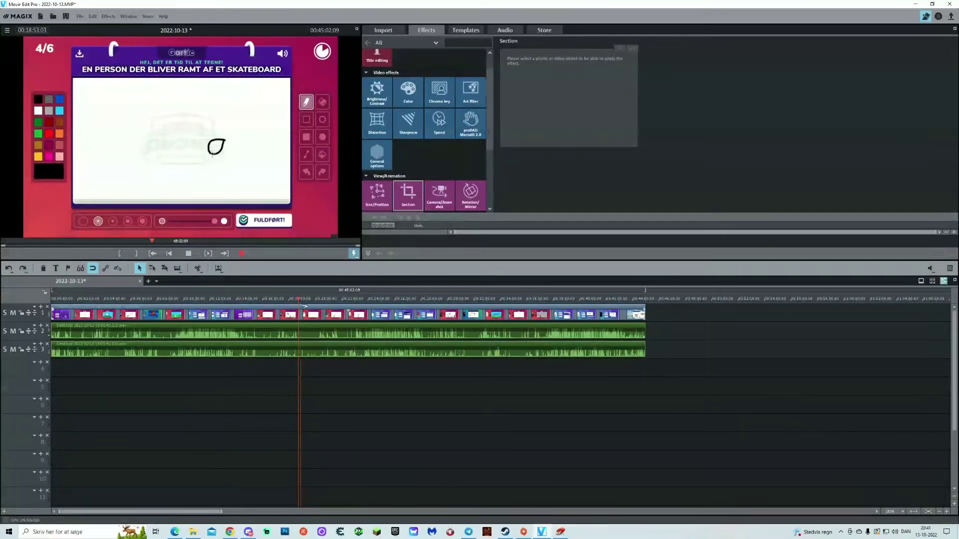
{"action": "key", "text": "space"}
{"action": "mouse_move", "coordinate": [298, 298]}
{"action": "left_mouse_down"}
{"action": "mouse_move", "coordinate": [327, 299]}
{"action": "mouse_move", "coordinate": [299, 305]}
{"action": "left_mouse_up"}
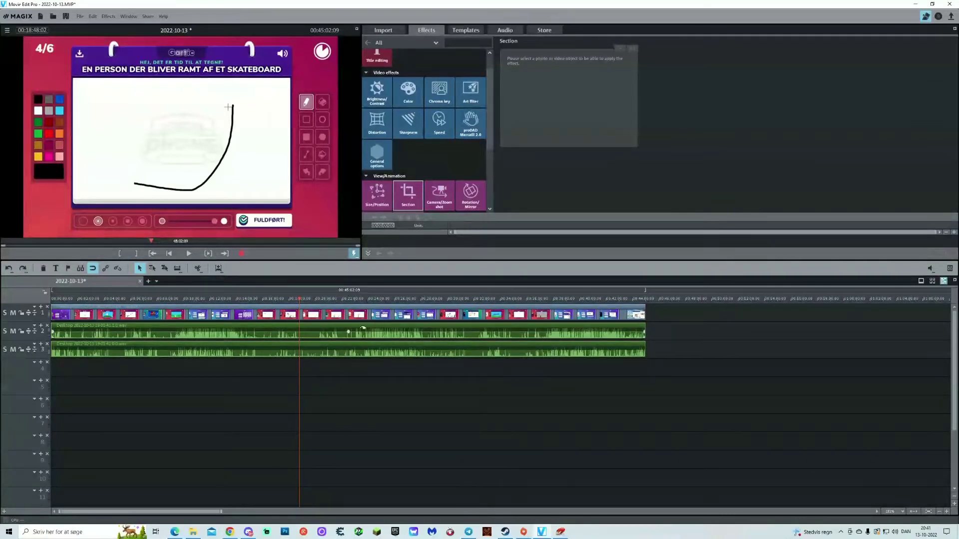
{"action": "left_click", "coordinate": [298, 300]}
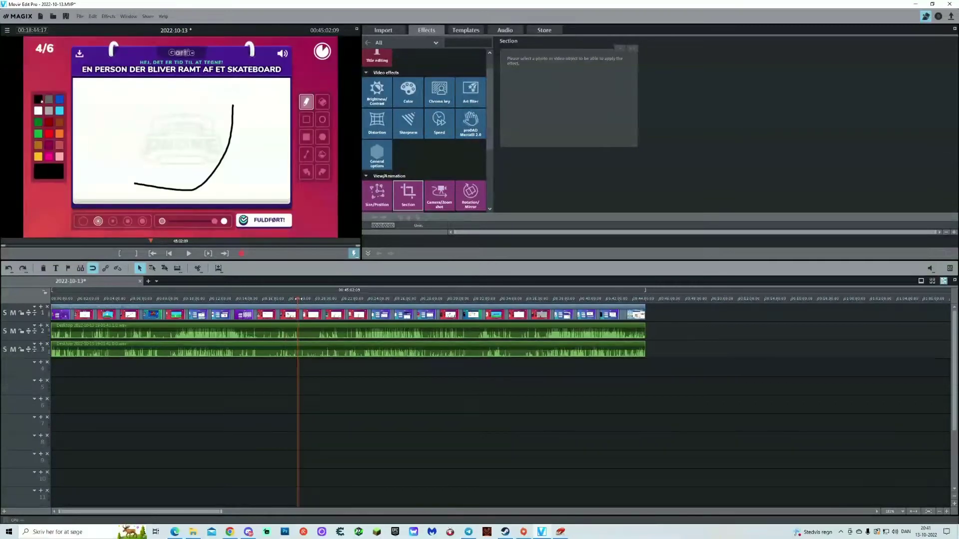
{"action": "key", "text": "t"}
{"action": "left_click", "coordinate": [316, 300]}
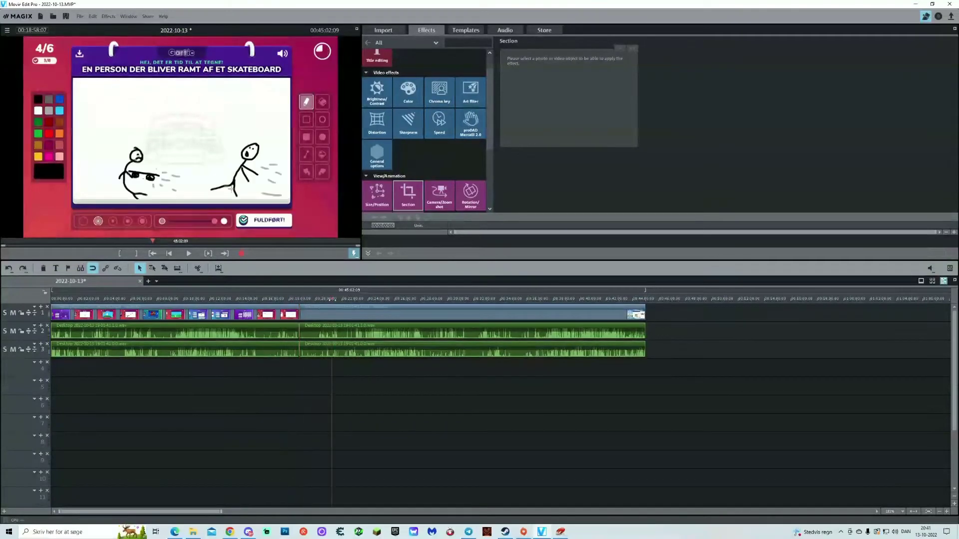
Split the video and both audio tracks again at about 19:59, moving the piece between the cuts off the recording and back into place.
{"action": "left_click", "coordinate": [315, 300]}
{"action": "key", "text": "t"}
{"action": "left_click_drag", "start_coordinate": [306, 328], "coordinate": [727, 363]}
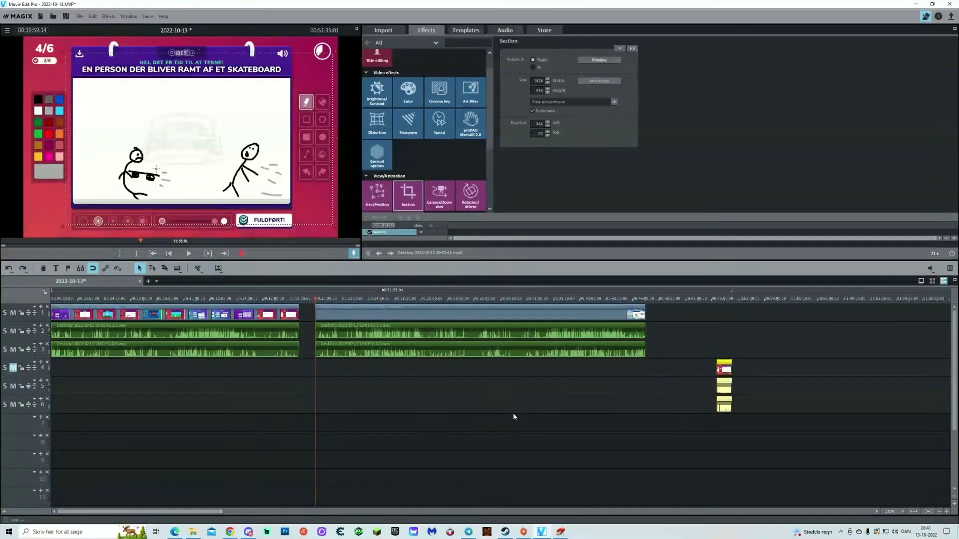
{"action": "mouse_move", "coordinate": [722, 367]}
{"action": "left_mouse_down"}
{"action": "mouse_move", "coordinate": [465, 402]}
{"action": "mouse_move", "coordinate": [314, 340]}
{"action": "mouse_move", "coordinate": [308, 317]}
{"action": "left_mouse_up"}
{"action": "left_click", "coordinate": [416, 388]}
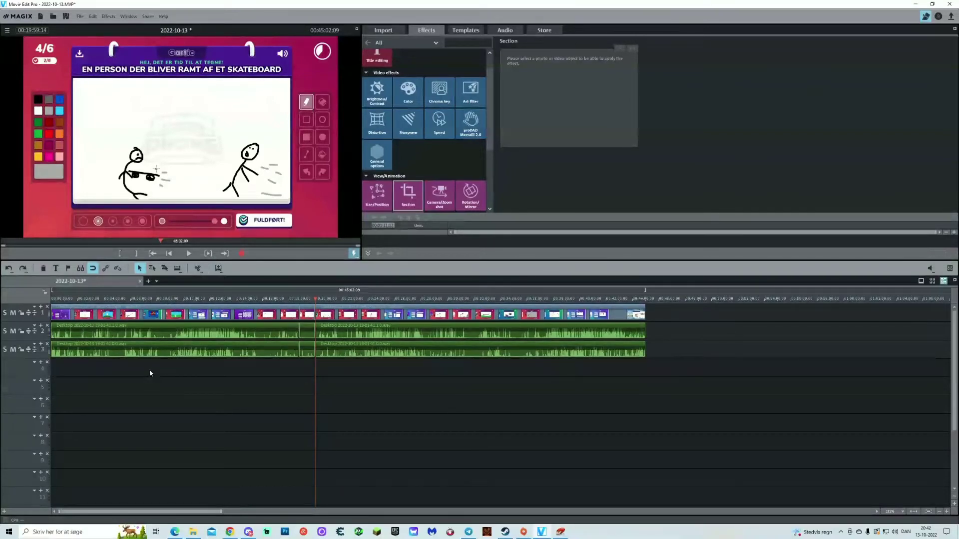
Go to the end of the recording and scrub back through its last minutes.
{"action": "mouse_move", "coordinate": [323, 351]}
{"action": "key", "text": "End"}
{"action": "left_click_drag", "start_coordinate": [645, 298], "coordinate": [619, 301]}
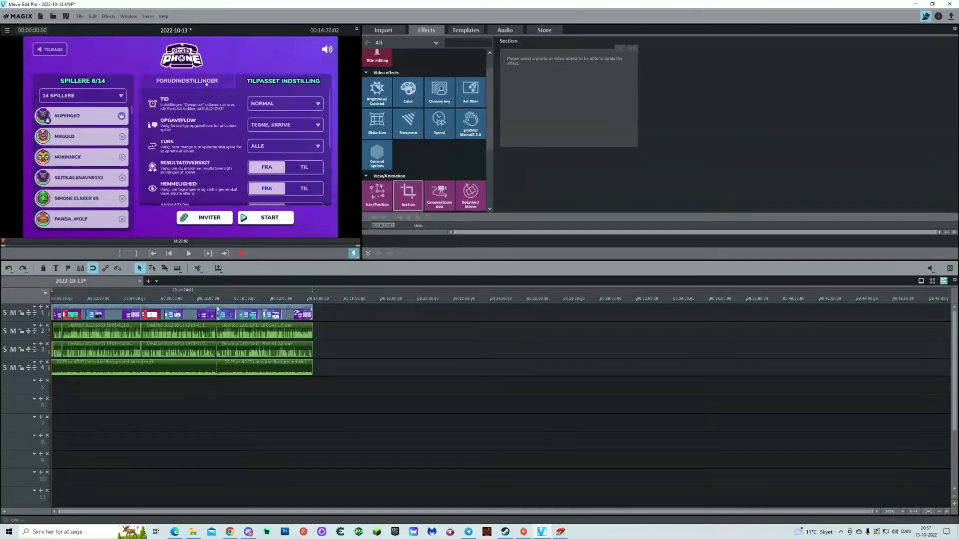
Scrub around the end of the shortened movie and jump between its end, its start and an early album reveal to review the cut.
{"action": "left_click", "coordinate": [313, 300]}
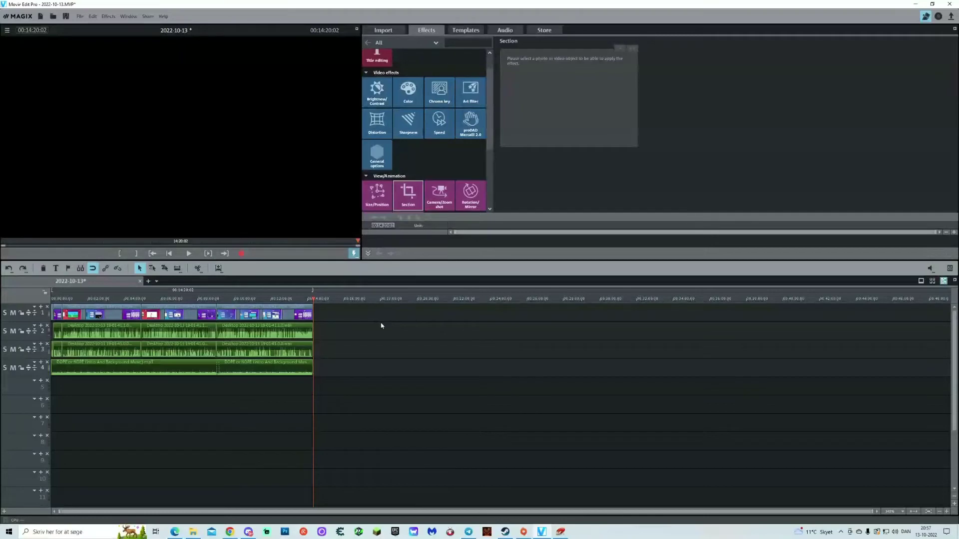
{"action": "left_click", "coordinate": [300, 299]}
{"action": "left_click_drag", "start_coordinate": [300, 299], "coordinate": [315, 346]}
{"action": "left_click_drag", "start_coordinate": [312, 299], "coordinate": [312, 304]}
{"action": "mouse_move", "coordinate": [310, 299]}
{"action": "left_mouse_down"}
{"action": "mouse_move", "coordinate": [67, 300]}
{"action": "mouse_move", "coordinate": [313, 300]}
{"action": "left_mouse_up"}
{"action": "key", "text": "Home"}
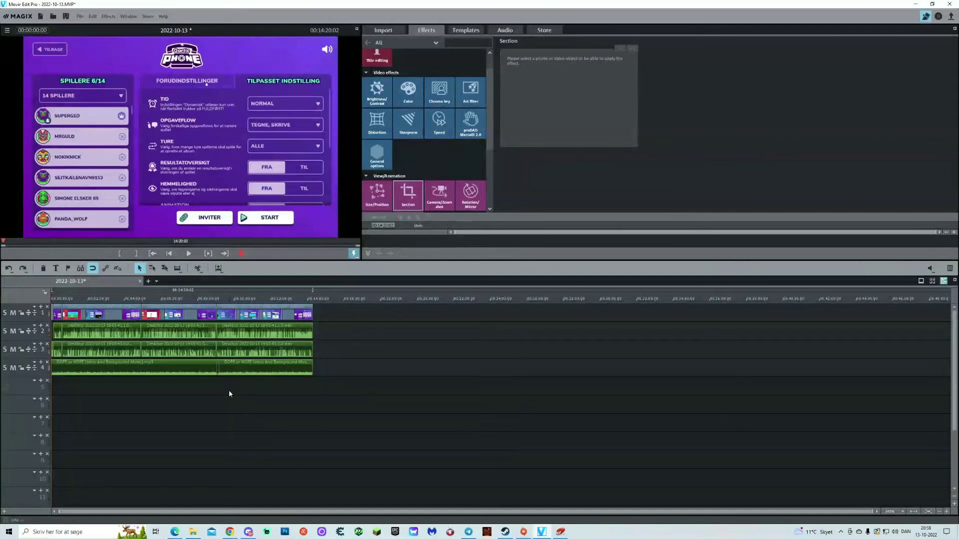
{"action": "left_click", "coordinate": [312, 299]}
{"action": "left_click", "coordinate": [89, 299]}
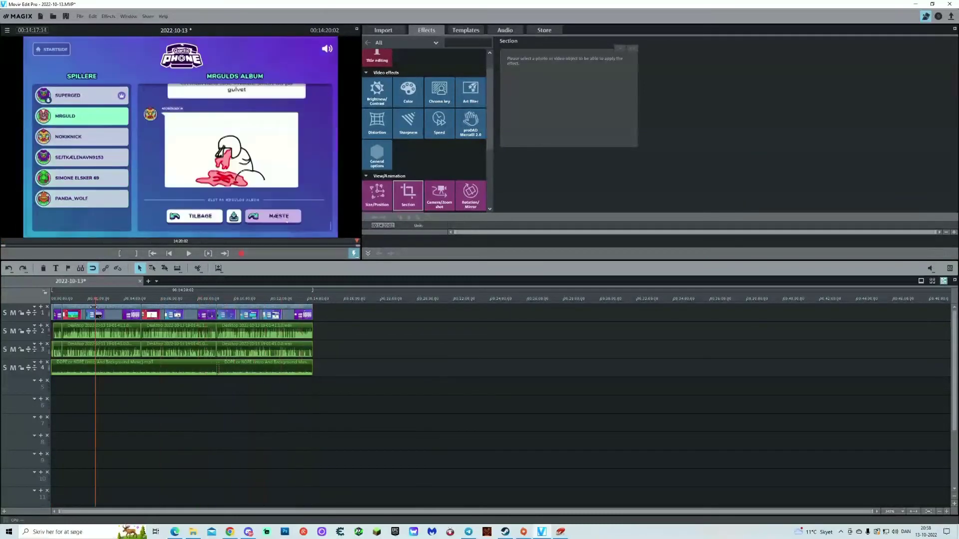
Move the first background music clip to empty timeline space, play parts of it alone, and return it to the start of track 4.
{"action": "left_click_drag", "start_coordinate": [197, 374], "coordinate": [493, 350]}
{"action": "left_click", "coordinate": [360, 299]}
{"action": "left_click_drag", "start_coordinate": [360, 299], "coordinate": [346, 306]}
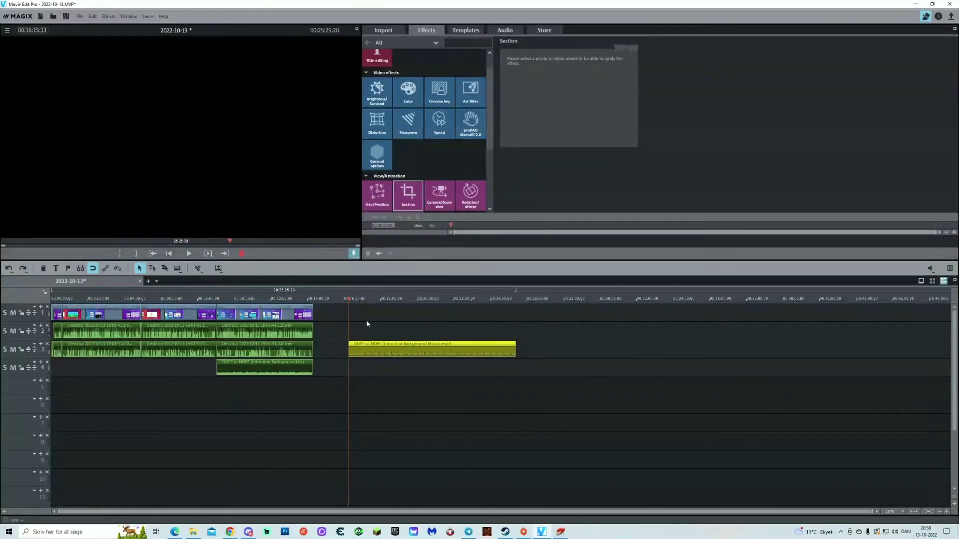
{"action": "key", "text": "space"}
{"action": "left_click", "coordinate": [394, 298]}
{"action": "key", "text": "space"}
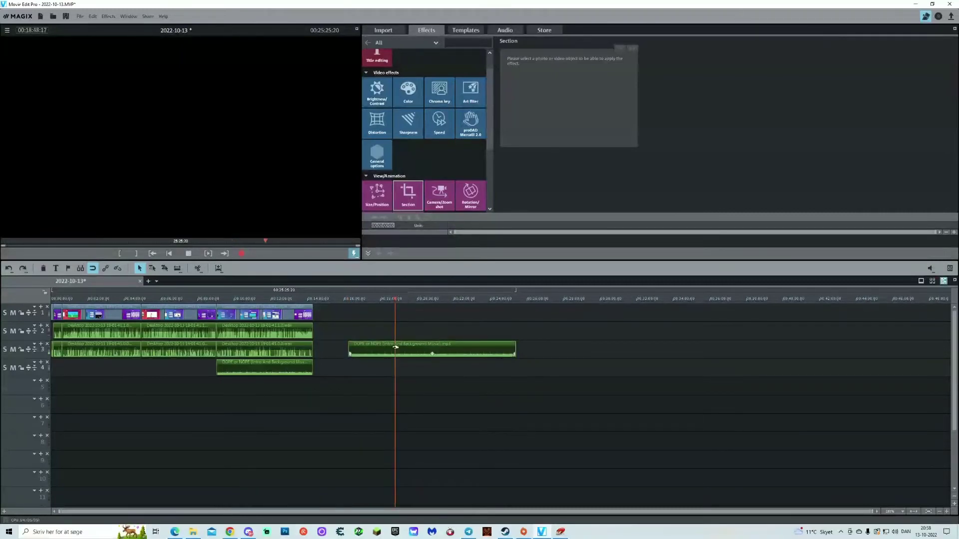
{"action": "left_click_drag", "start_coordinate": [407, 344], "coordinate": [101, 364]}
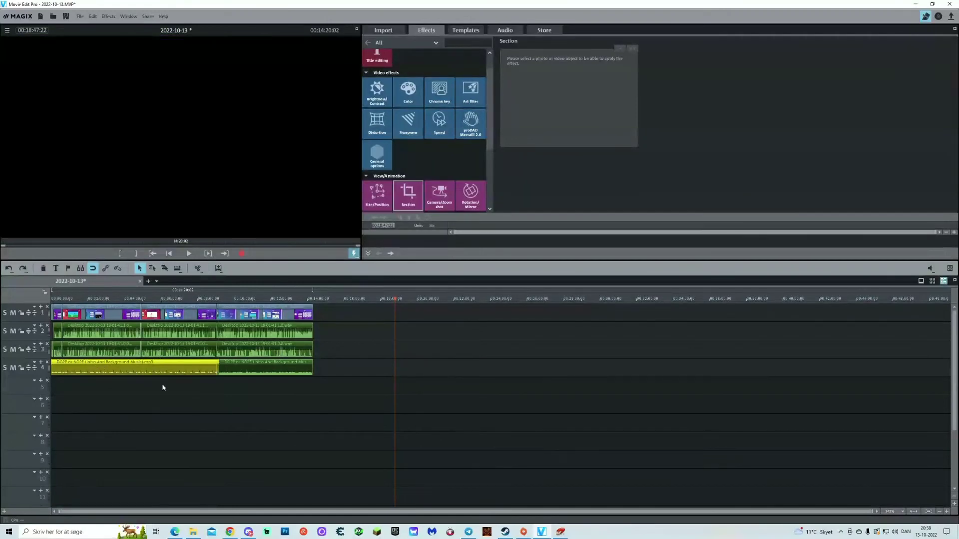
Select both background music clips on track 4, check the movie at about 3:36, return to its start and clear the selection.
{"action": "left_click_drag", "start_coordinate": [271, 392], "coordinate": [93, 376]}
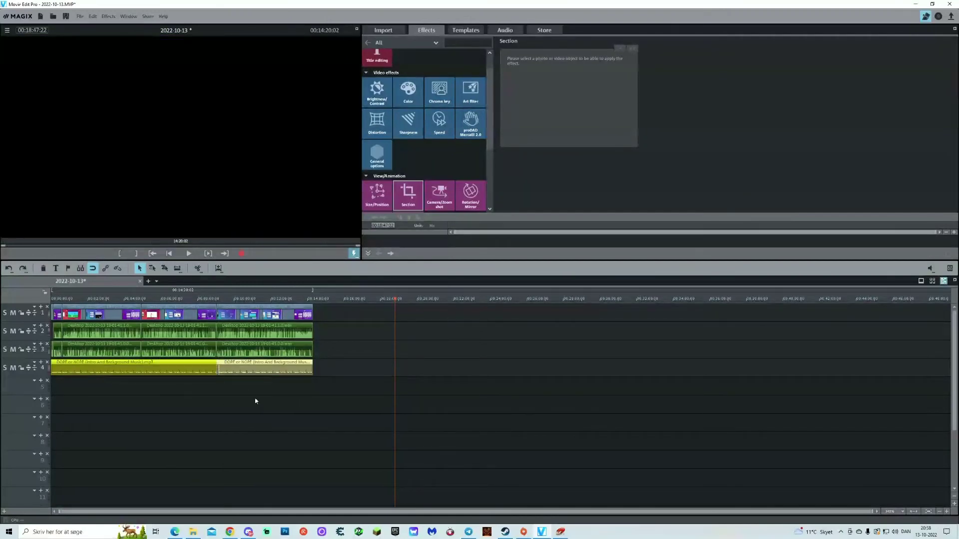
{"action": "left_click", "coordinate": [117, 299]}
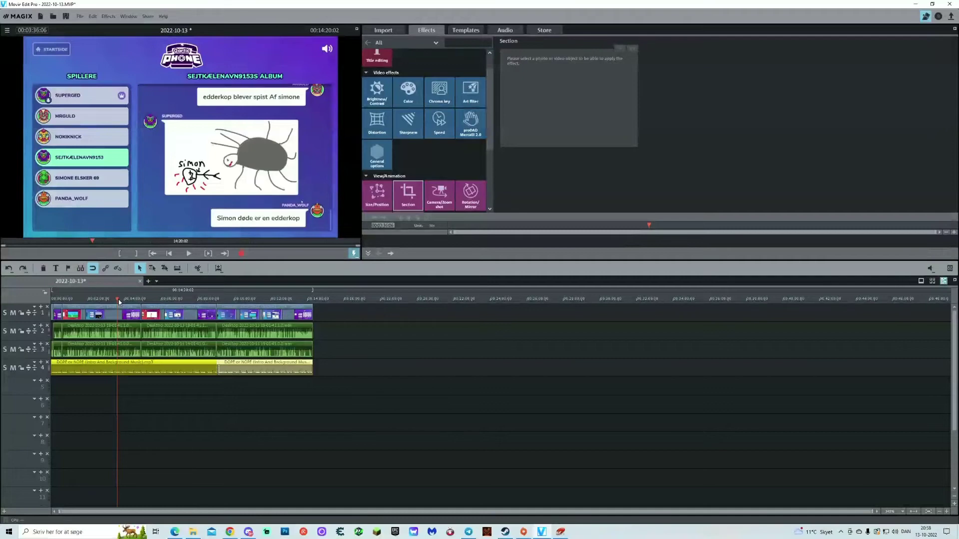
{"action": "key", "text": "Home"}
{"action": "left_click_drag", "start_coordinate": [266, 392], "coordinate": [160, 389]}
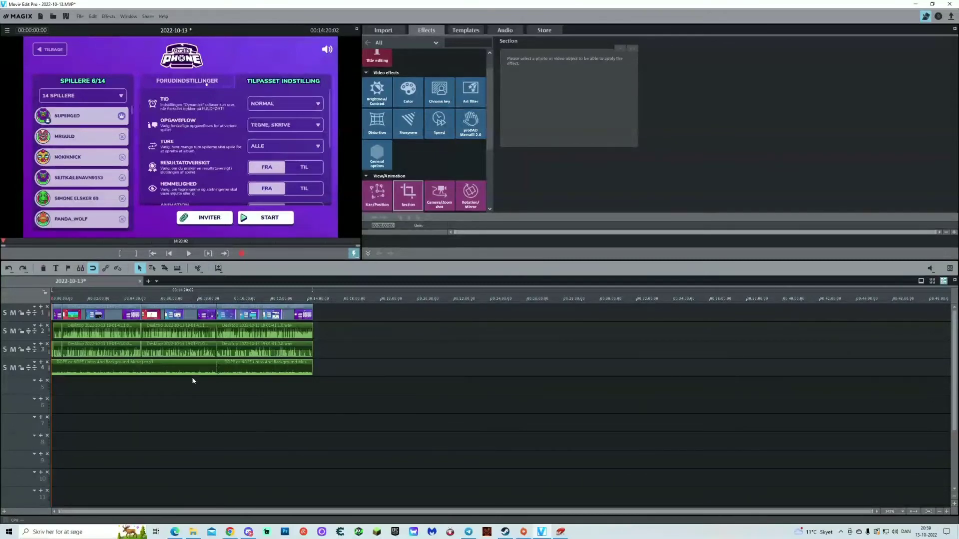
Scrub from the second half of the movie to its end and return to the start to check its full extent.
{"action": "mouse_move", "coordinate": [193, 345]}
{"action": "left_click", "coordinate": [227, 298]}
{"action": "left_click_drag", "start_coordinate": [228, 299], "coordinate": [313, 302]}
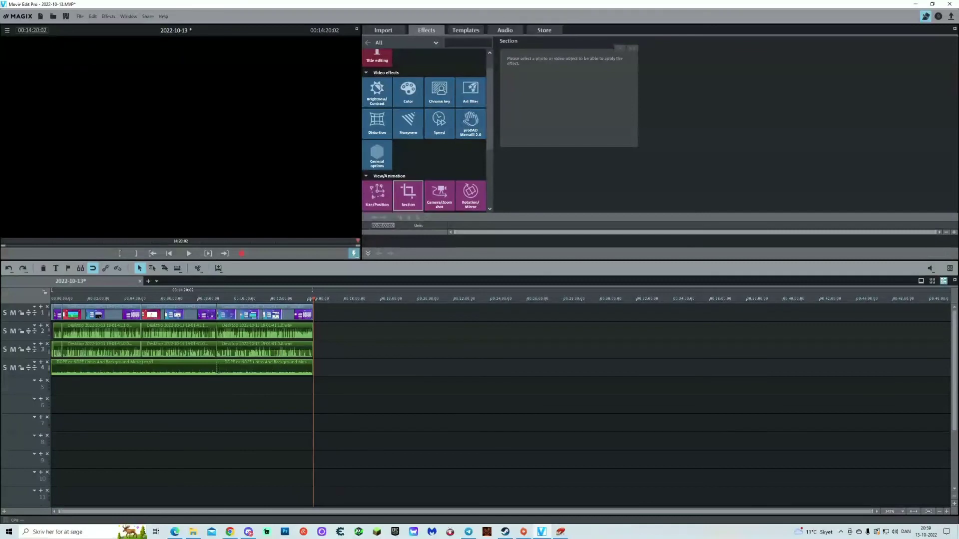
{"action": "key", "text": "Home"}
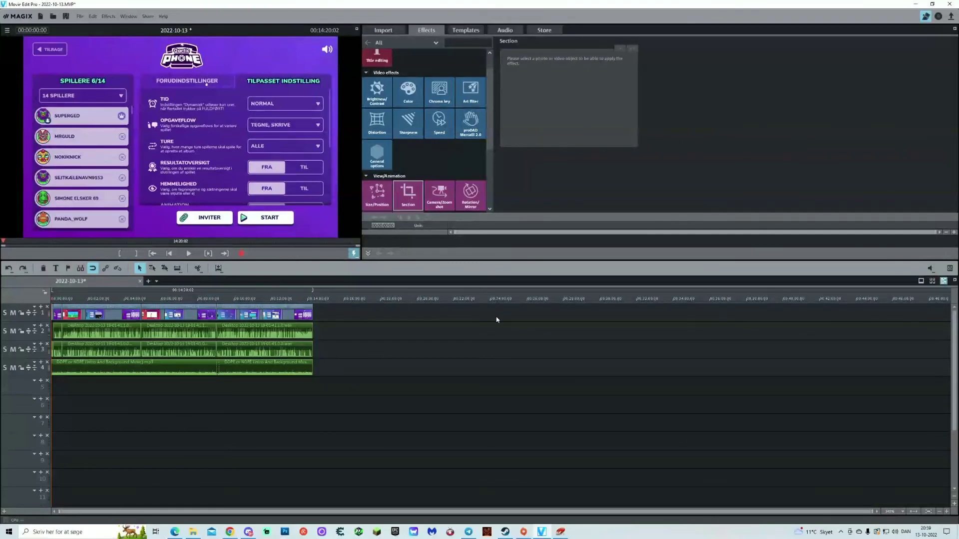
Open the movie export as an MPEG-4 video.
{"action": "left_click", "coordinate": [80, 16]}
{"action": "mouse_move", "coordinate": [119, 76]}
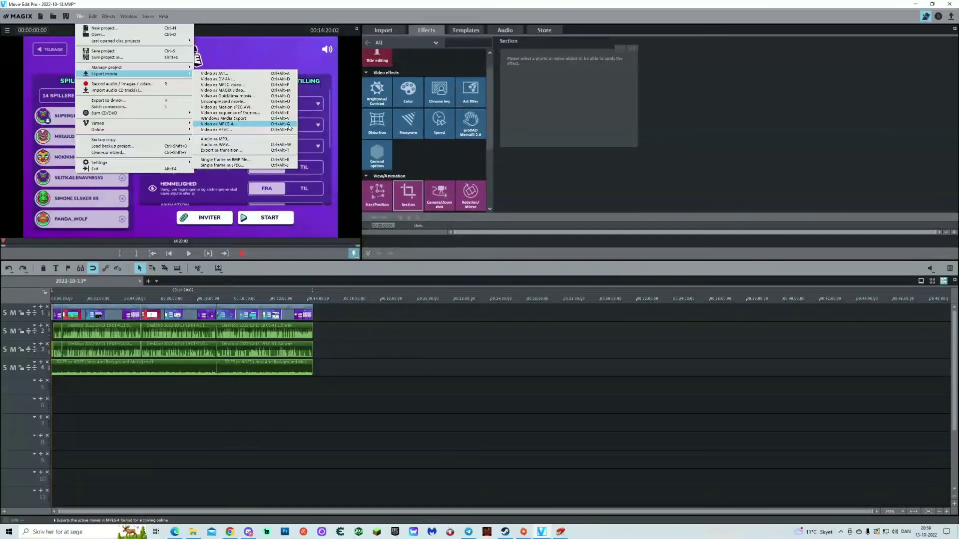
{"action": "left_click", "coordinate": [290, 125]}
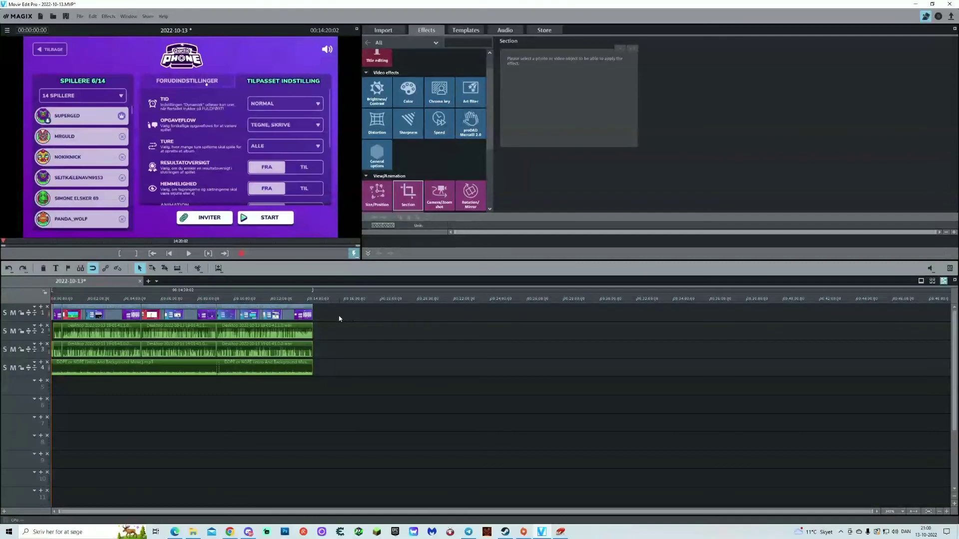
Check the movie's ending at about 14:02 and scrub back through the footage to the beginning.
{"action": "left_click", "coordinate": [308, 299]}
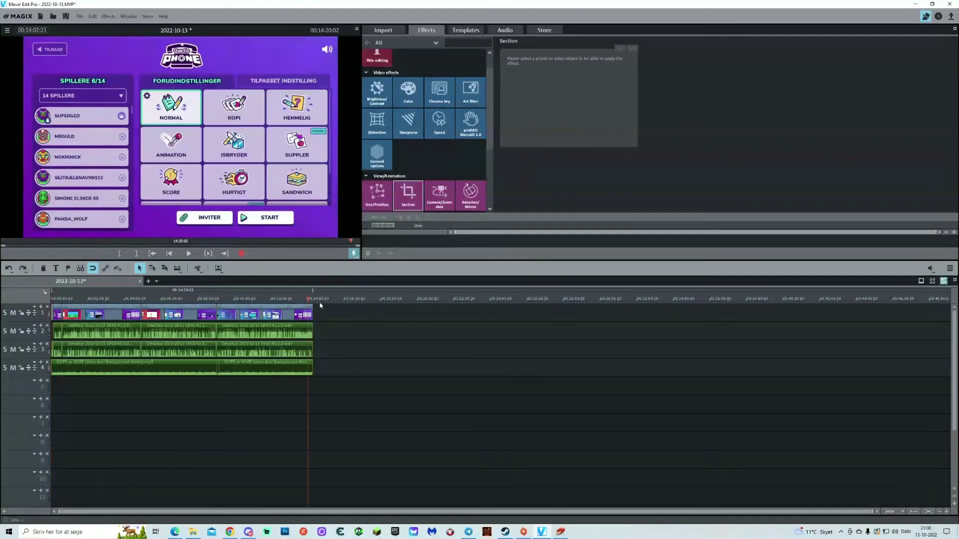
{"action": "key", "text": "Home"}
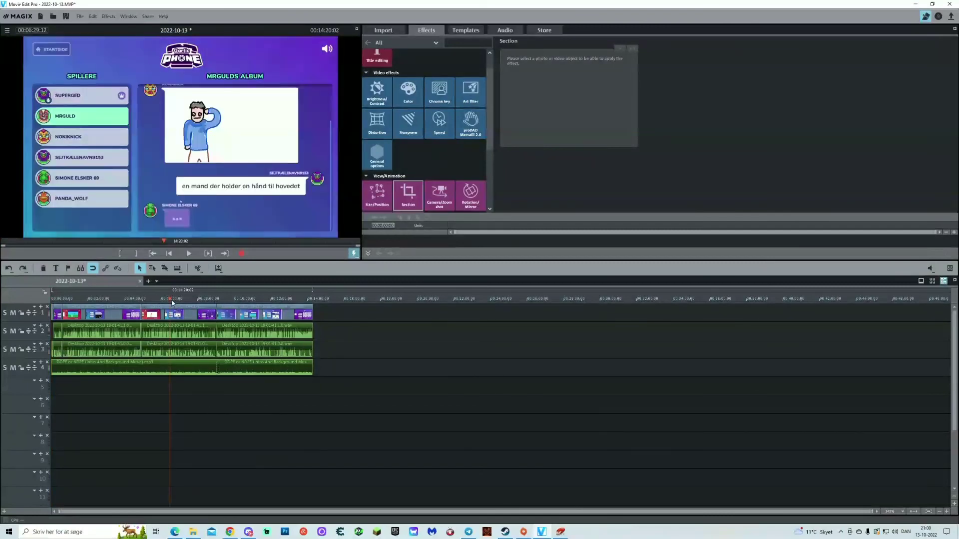
{"action": "left_click_drag", "start_coordinate": [172, 303], "coordinate": [8, 304]}
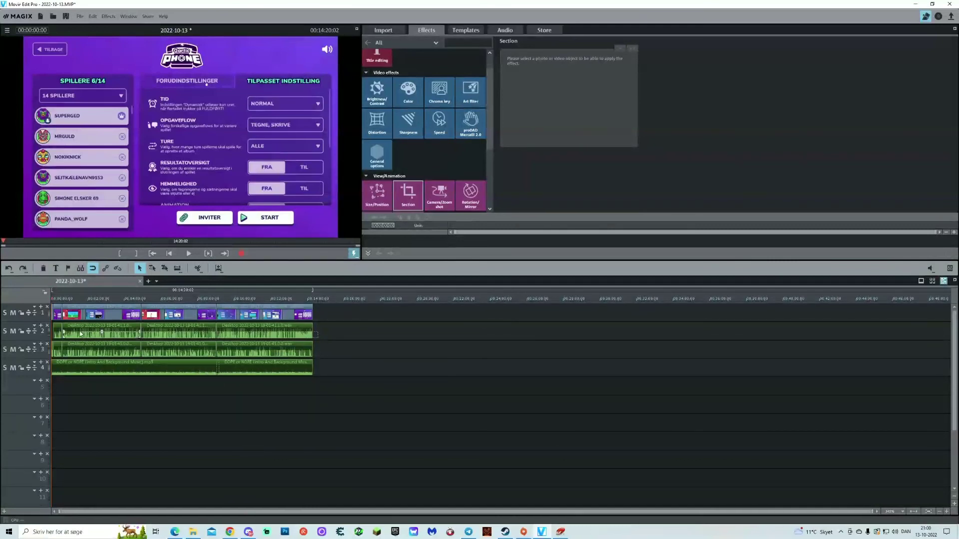
Select all the audio clips on track 2 and scrub the movie to its end, its start and back to about 2:15.
{"action": "left_click", "coordinate": [292, 328]}
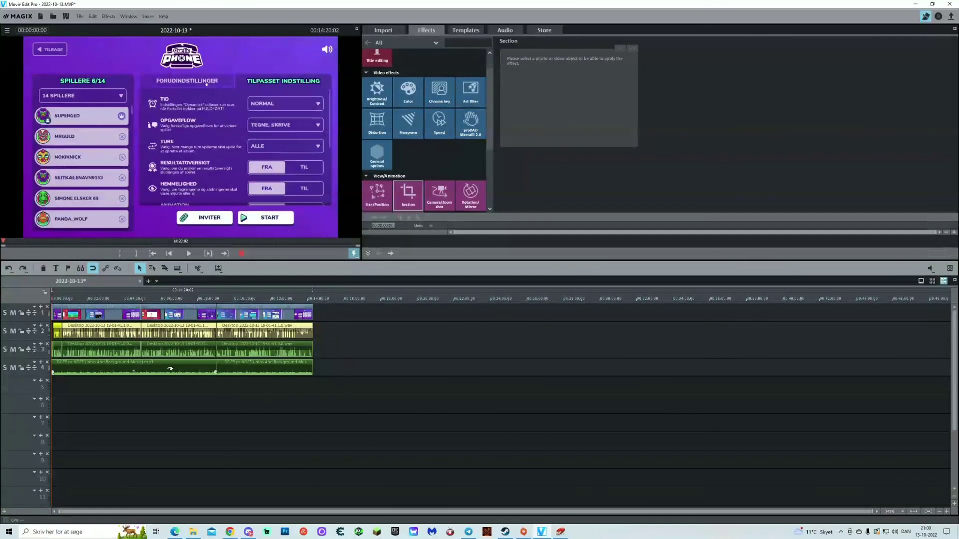
{"action": "left_click", "coordinate": [197, 300]}
{"action": "left_click_drag", "start_coordinate": [196, 300], "coordinate": [314, 313]}
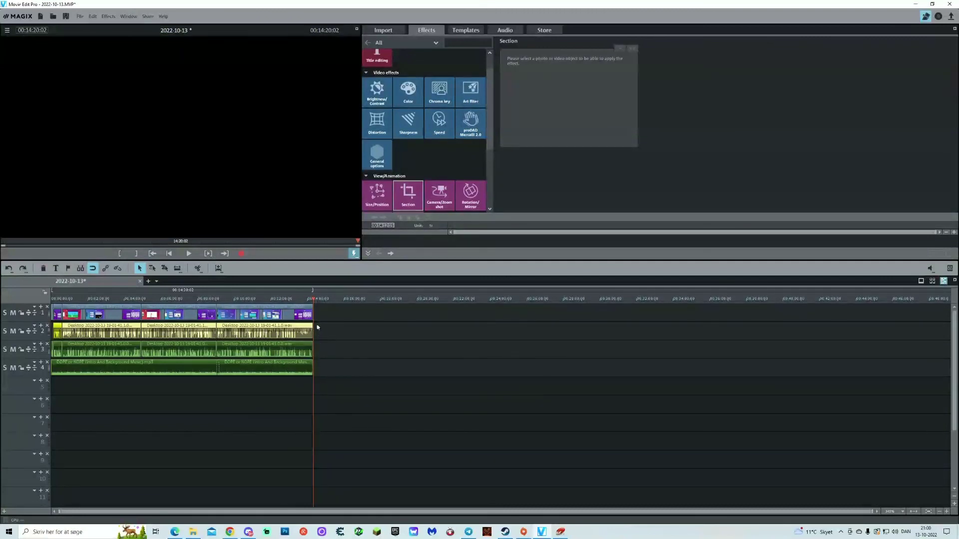
{"action": "key", "text": "Home"}
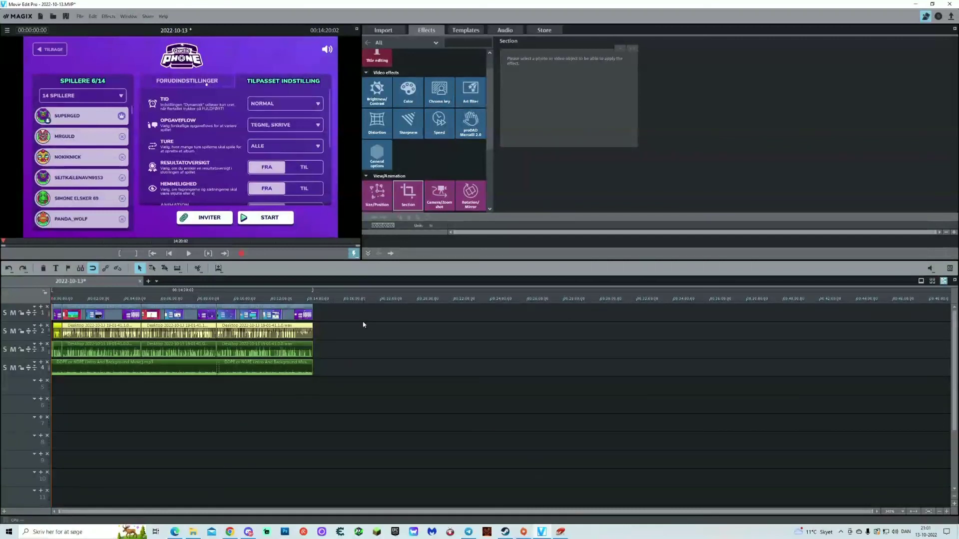
{"action": "left_click", "coordinate": [314, 307]}
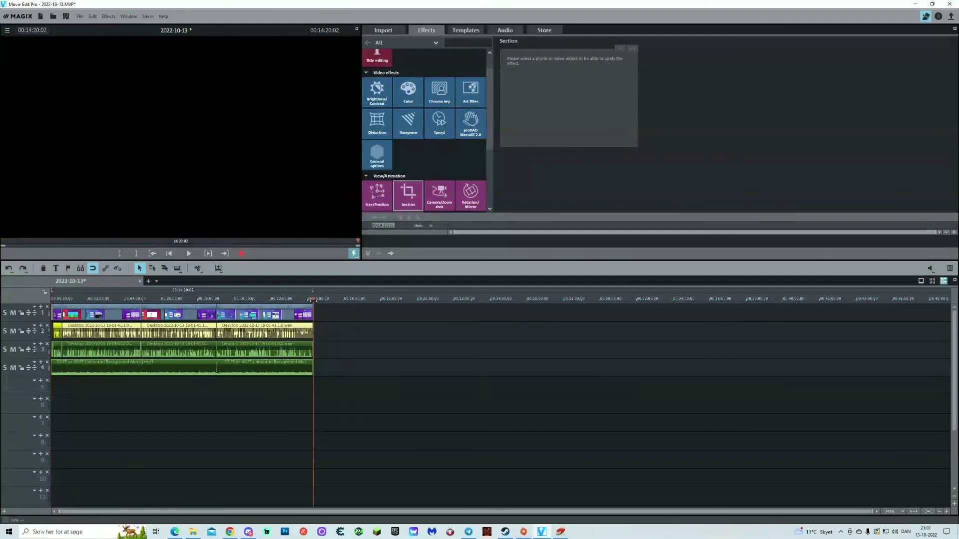
{"action": "left_click_drag", "start_coordinate": [325, 301], "coordinate": [93, 299]}
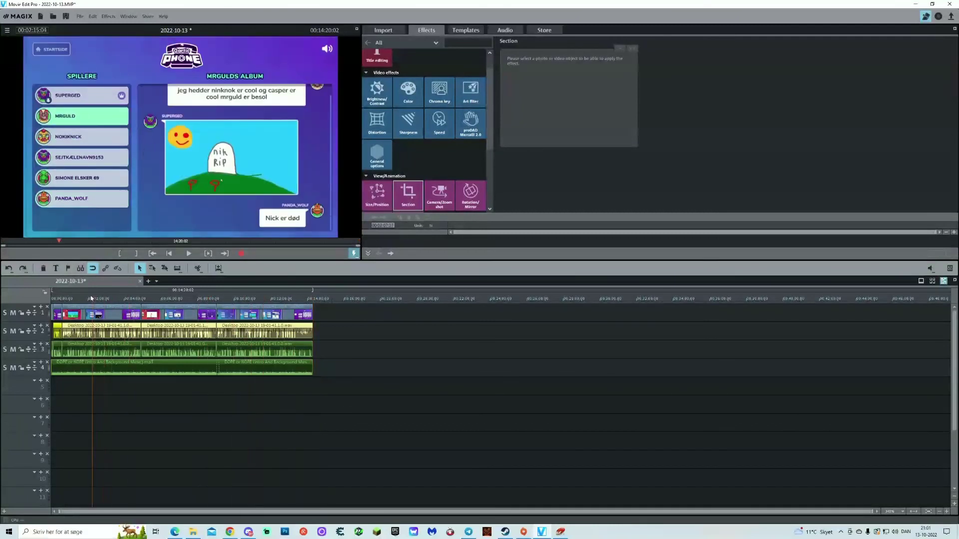